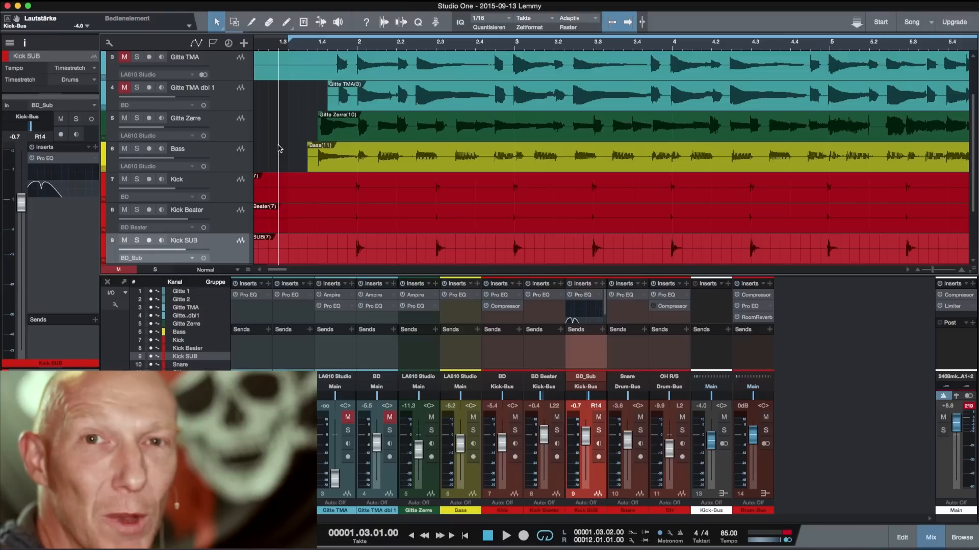
Listen to a passage of the song and inspect the Ampire insert on the Gitte Zerre channel
key("space")
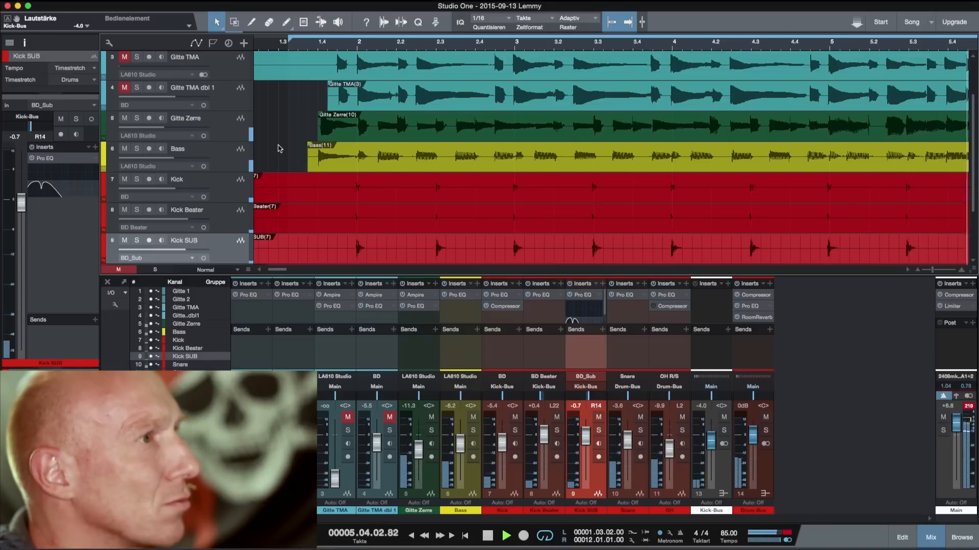
key("space")
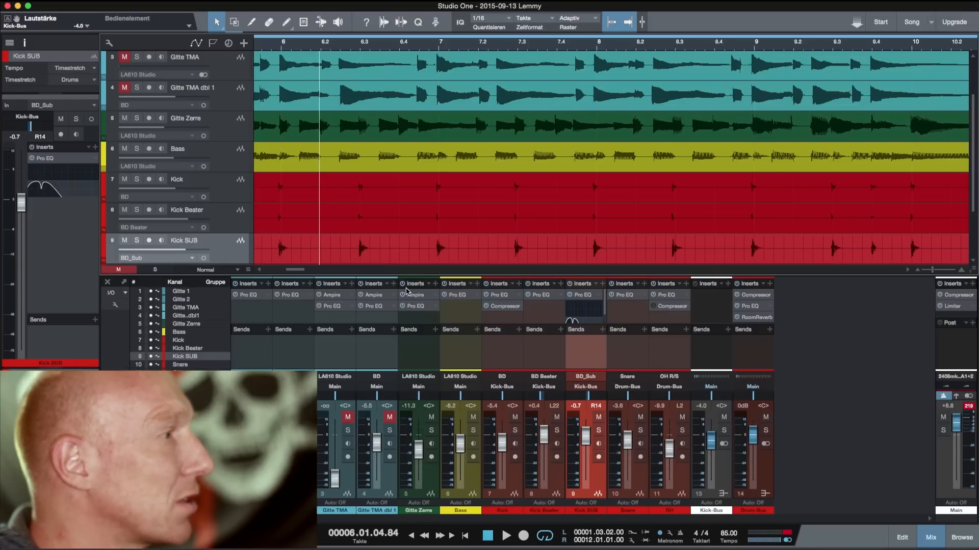
double_click(421, 295)
left_click_drag(615, 278, 505, 137)
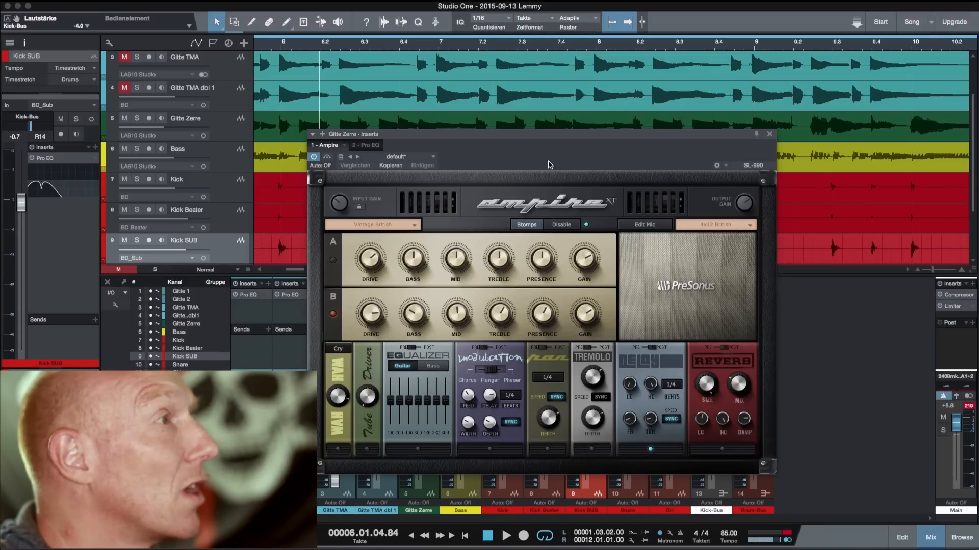
left_click(769, 136)
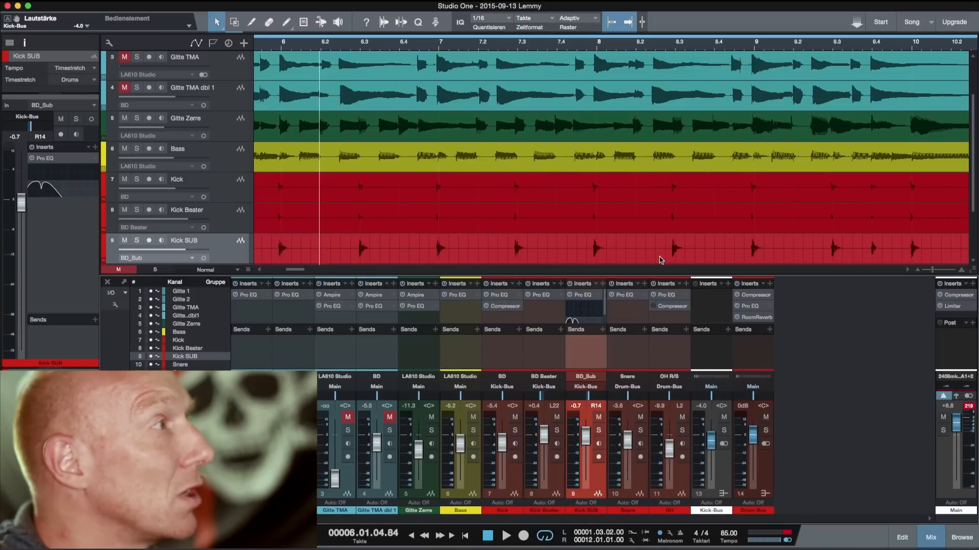
key("Home")
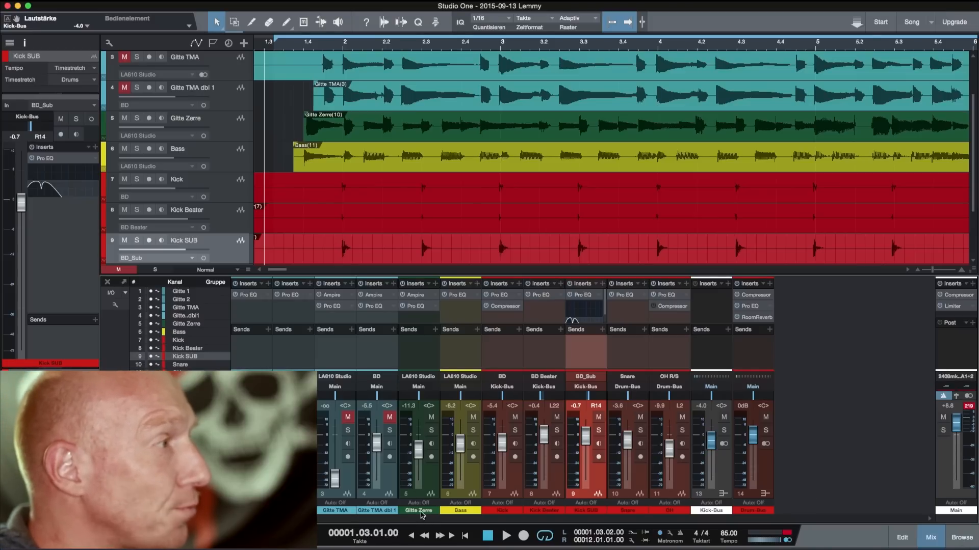
Add two sends to new bus channels on the Gitte Zerre channel
left_click(419, 347)
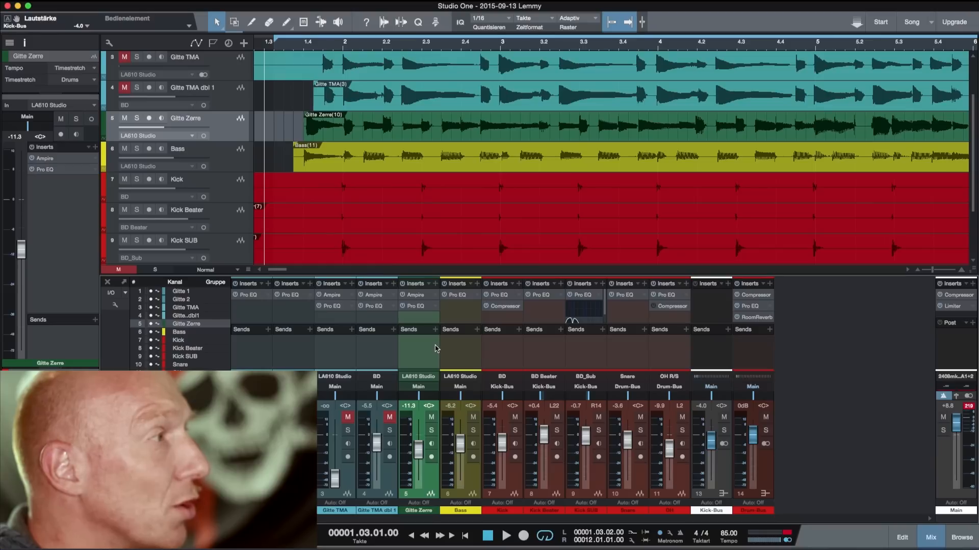
left_click(435, 329)
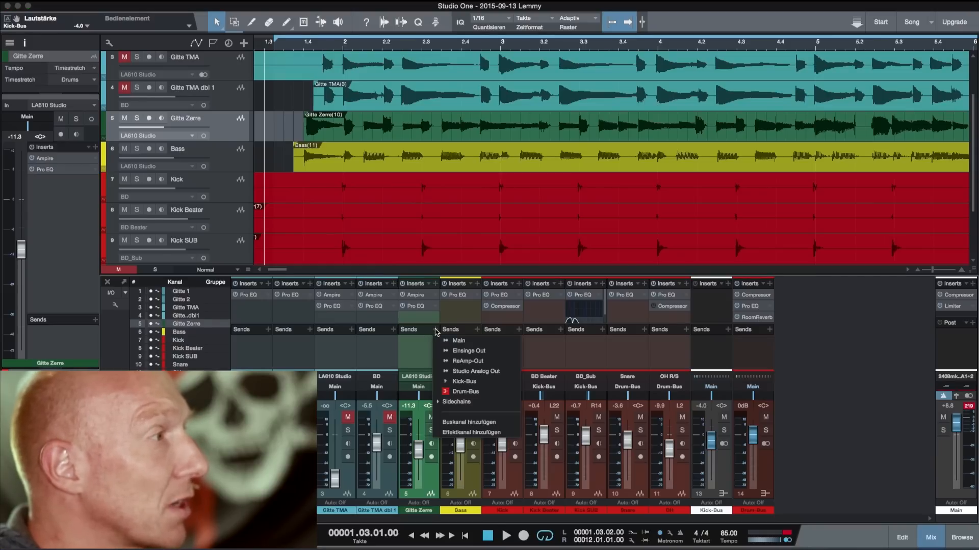
left_click(467, 423)
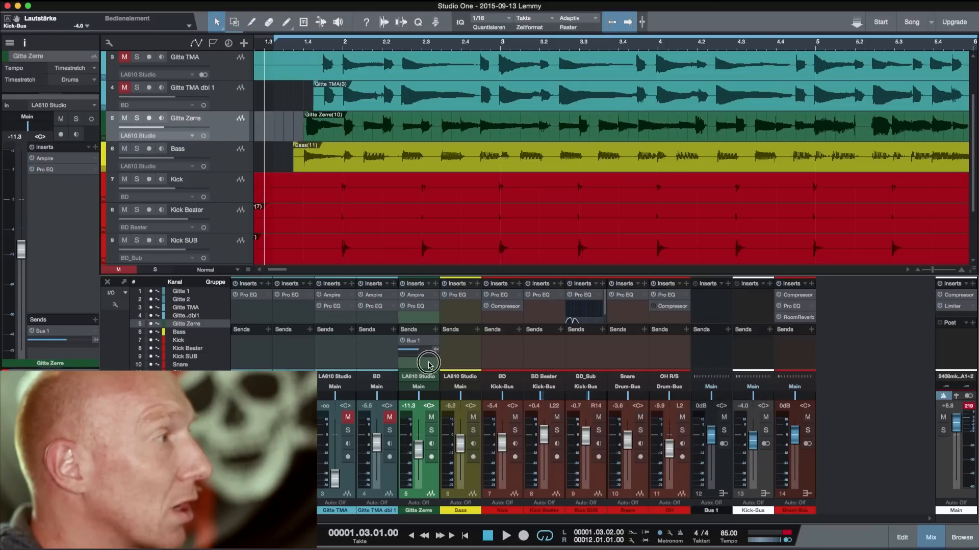
left_click(435, 329)
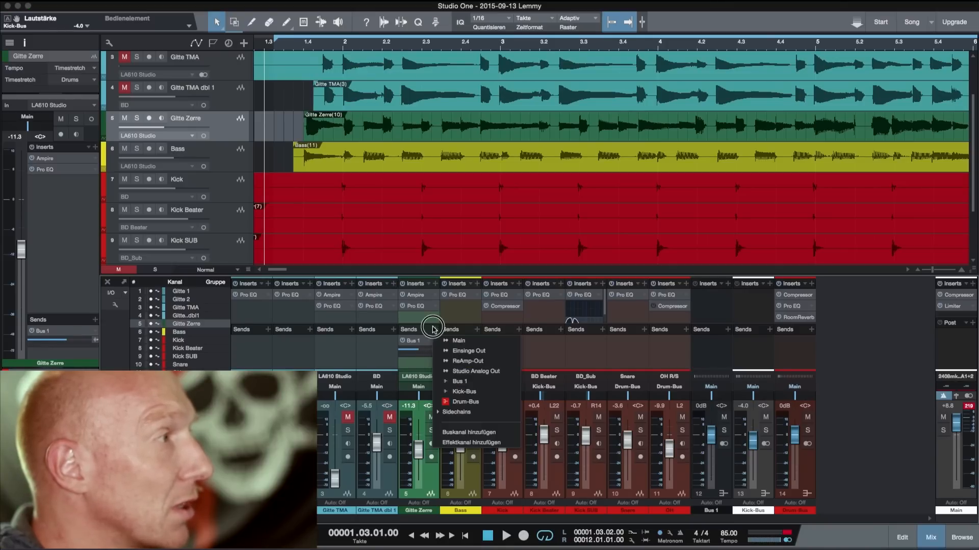
left_click(468, 433)
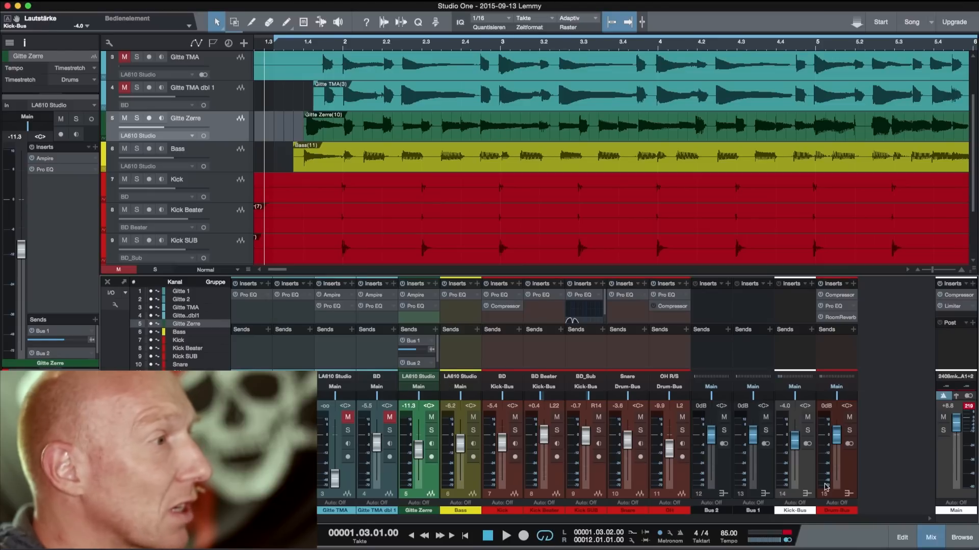
Rename the bus channel Bus 1 as Gitte L and Bus 2 as Gitte R
left_click(752, 511)
type("Gitte")
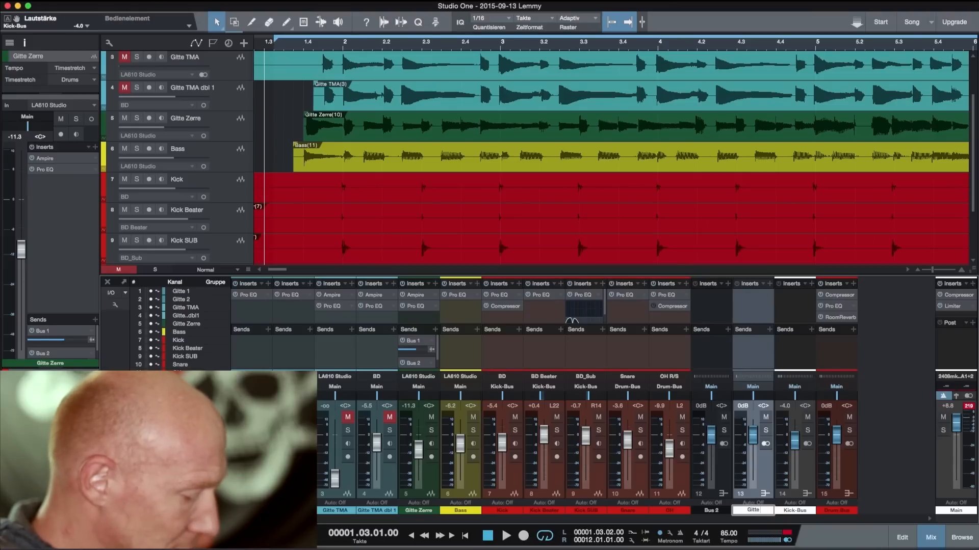
type(" L")
key("Return")
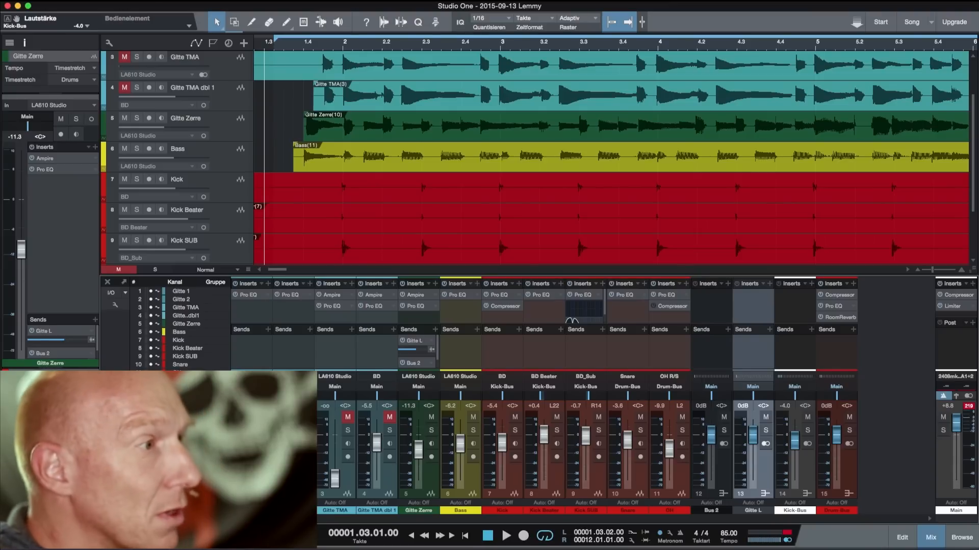
double_click(711, 511)
type("Gitte R")
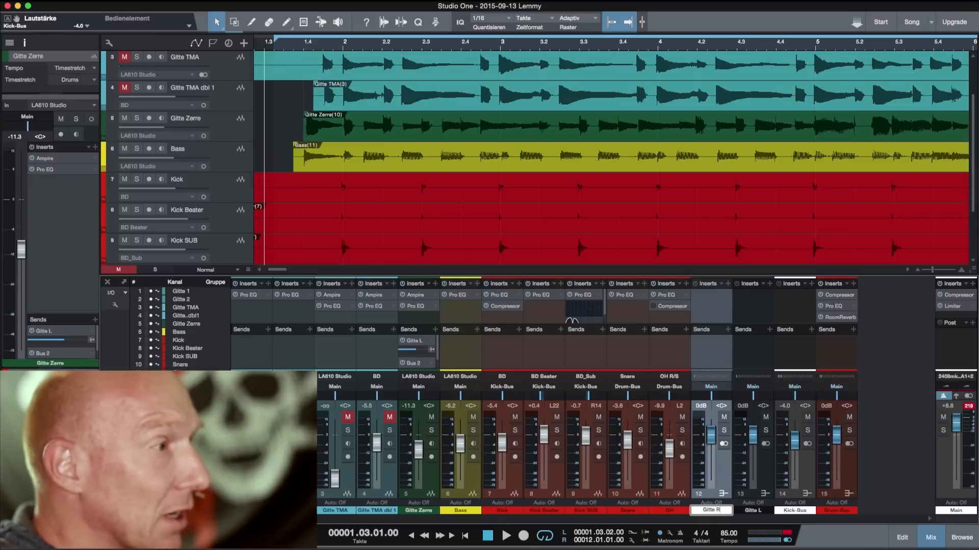
key("Return")
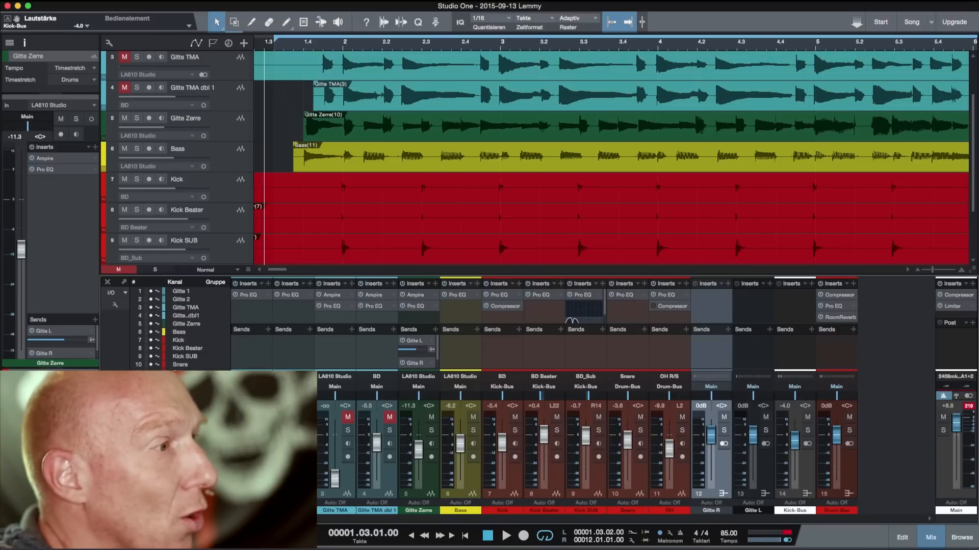
Pan the Gitte L bus hard left and the Gitte R bus hard right
left_click_drag(753, 398, 732, 389)
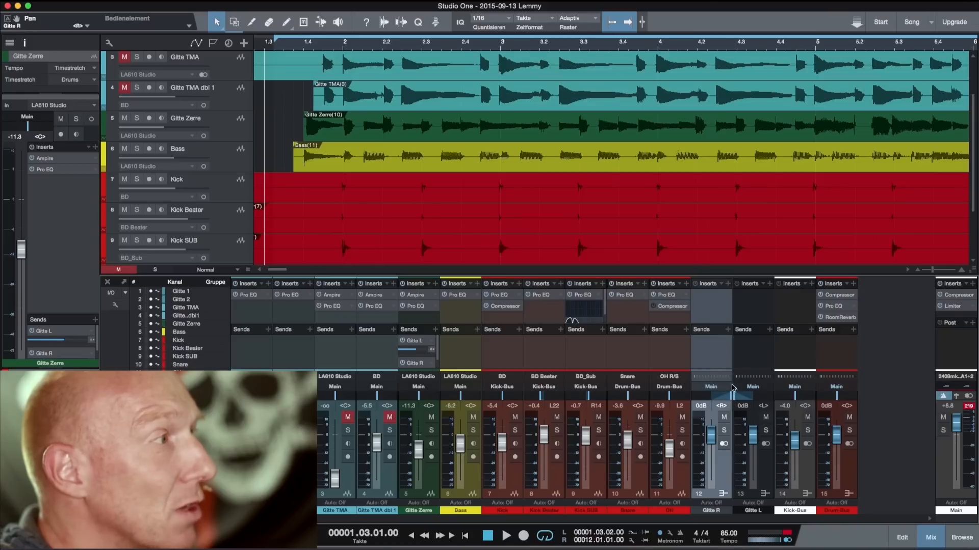
left_click(456, 344)
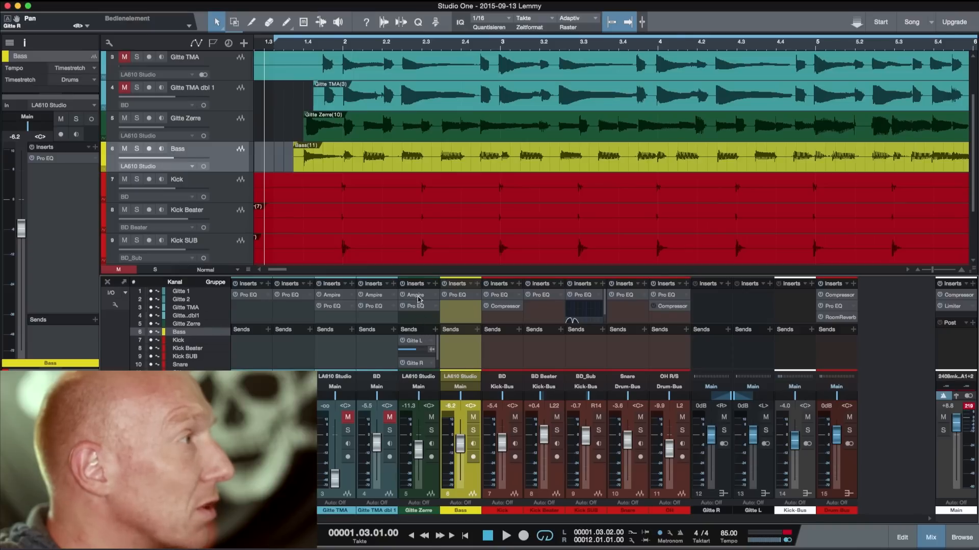
left_click(419, 280)
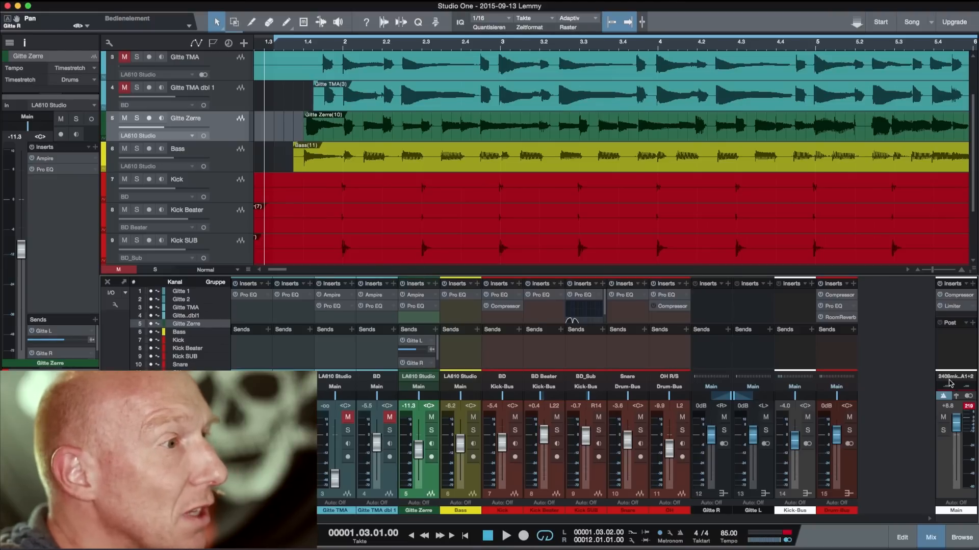
Find the PreSonus Analog Delay among the effects and insert it on the Gitte R bus
left_click(956, 538)
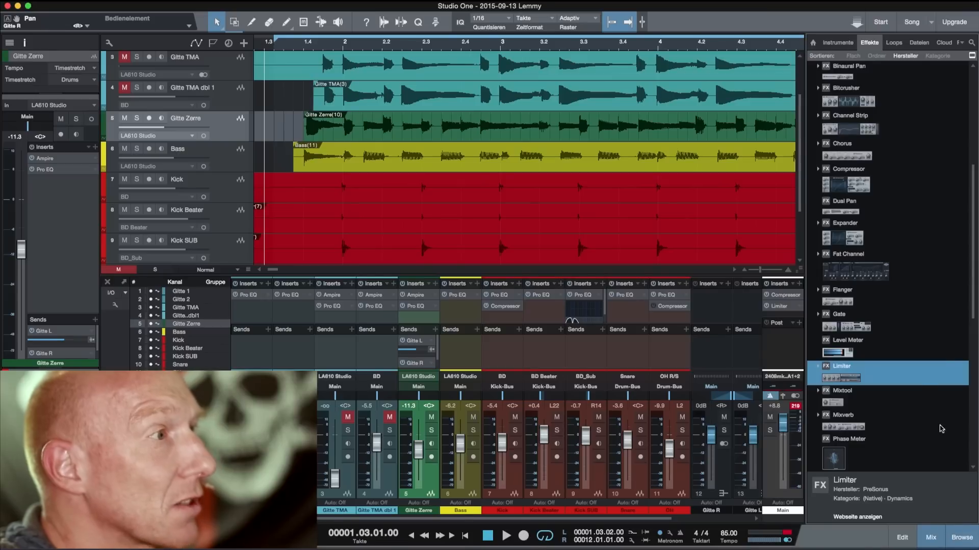
scroll(921, 400, "up", 10)
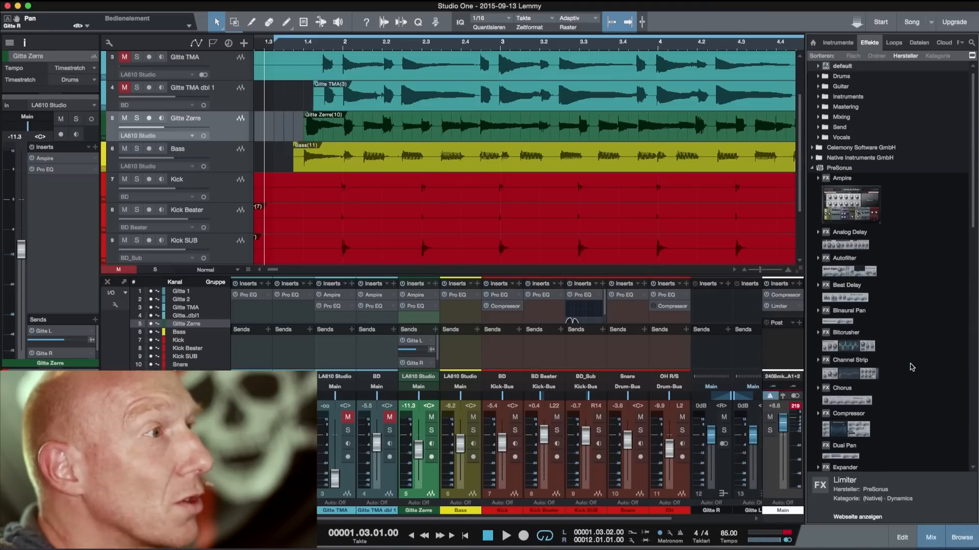
scroll(911, 364, "up", 1)
scroll(888, 301, "down", 2)
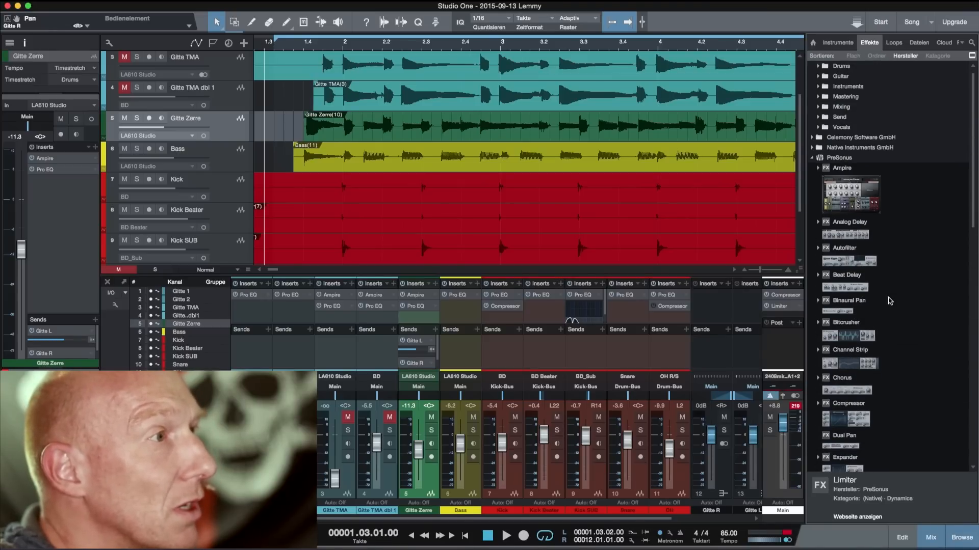
scroll(887, 303, "up", 1)
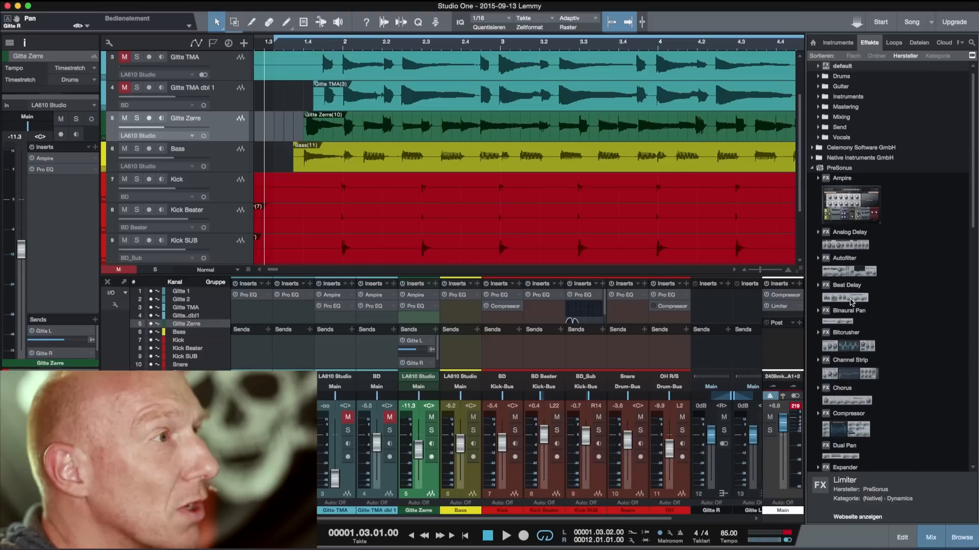
left_click_drag(854, 248, 715, 298)
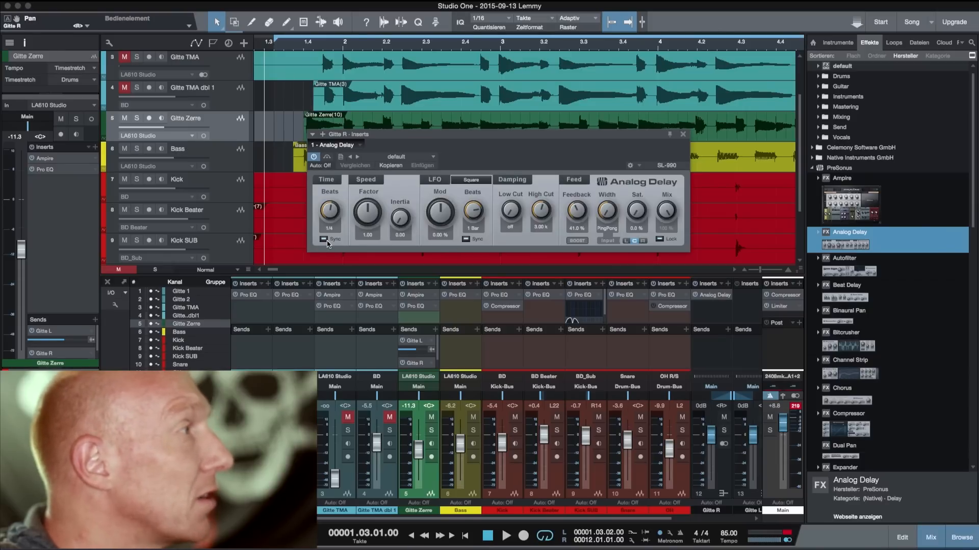
Turn off tempo sync for the Gitte R Analog Delay's time and set the delay time to 10 ms
left_click(324, 240)
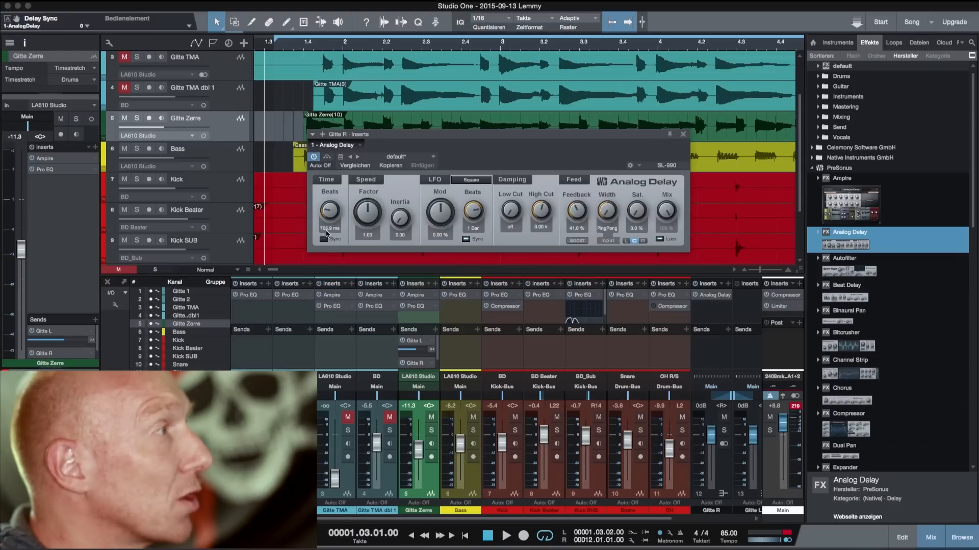
double_click(325, 229)
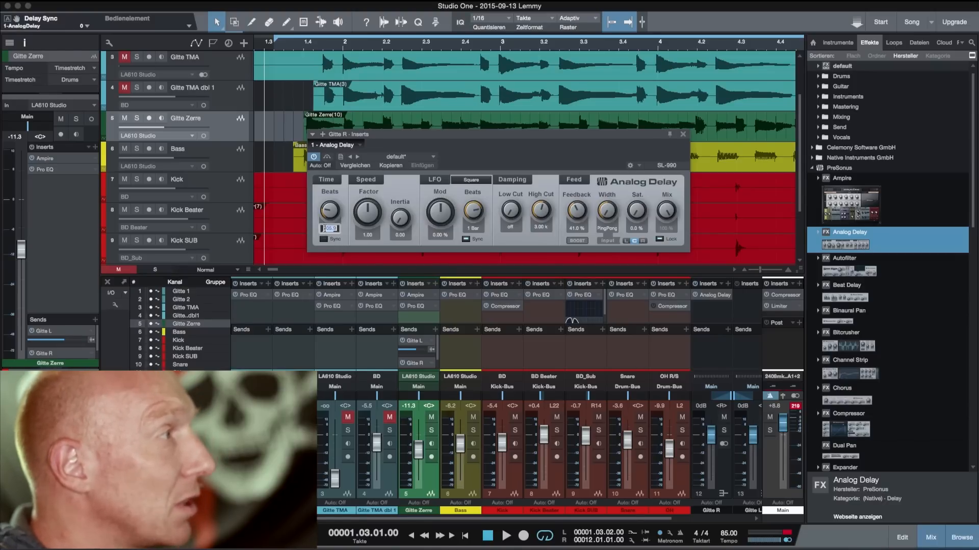
type("10")
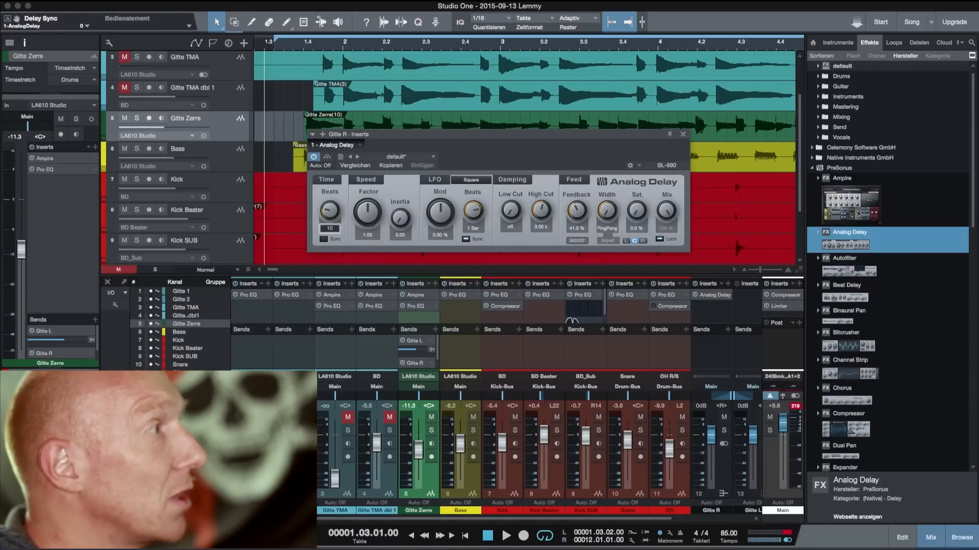
key("Return")
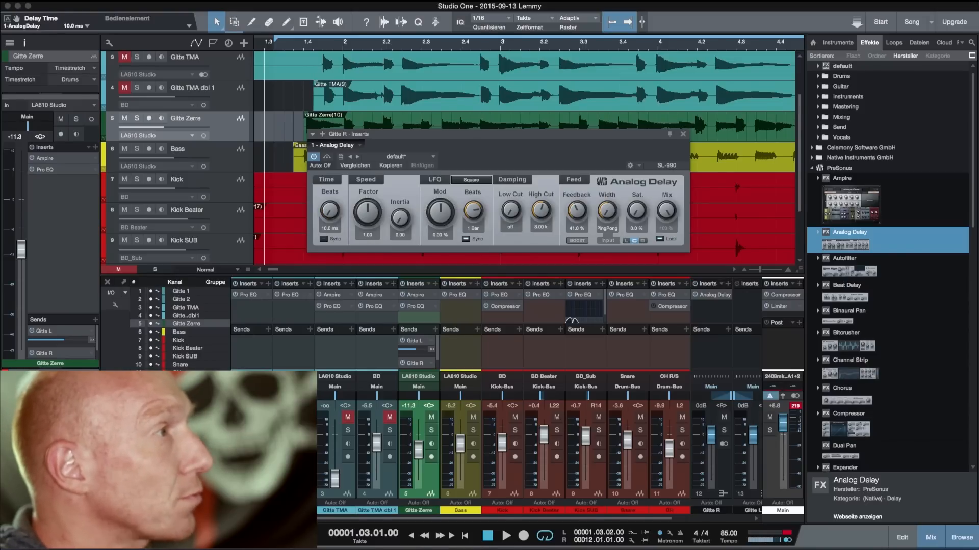
Set the Gitte R delay's low cut to 250 Hz and its high cut to about 7 kHz, and close the plug-in
left_click_drag(511, 214, 504, 190)
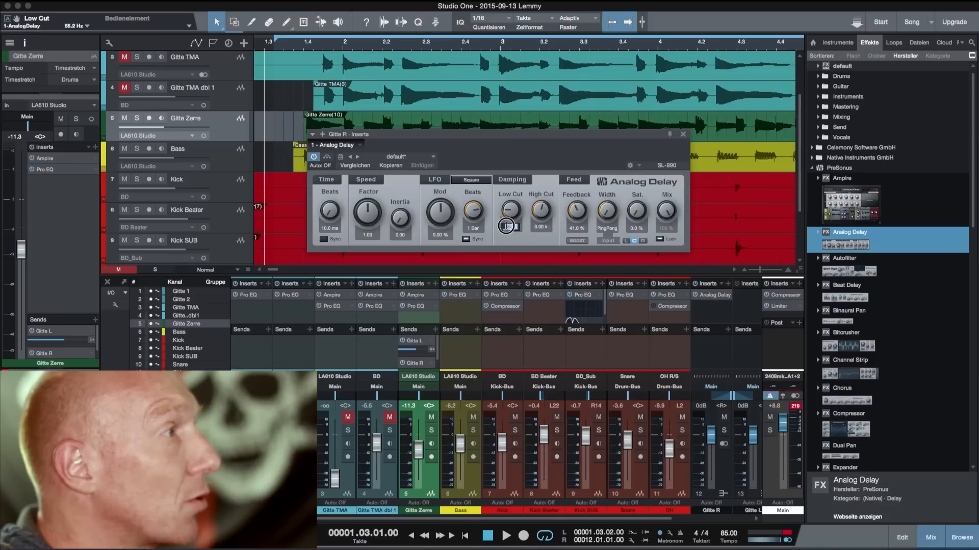
type("250")
key("Return")
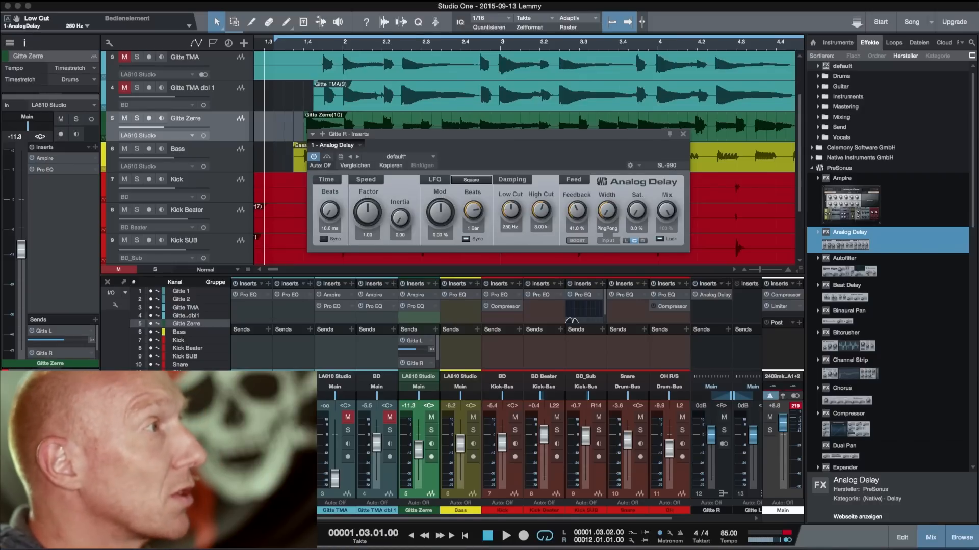
left_click_drag(541, 210, 541, 189)
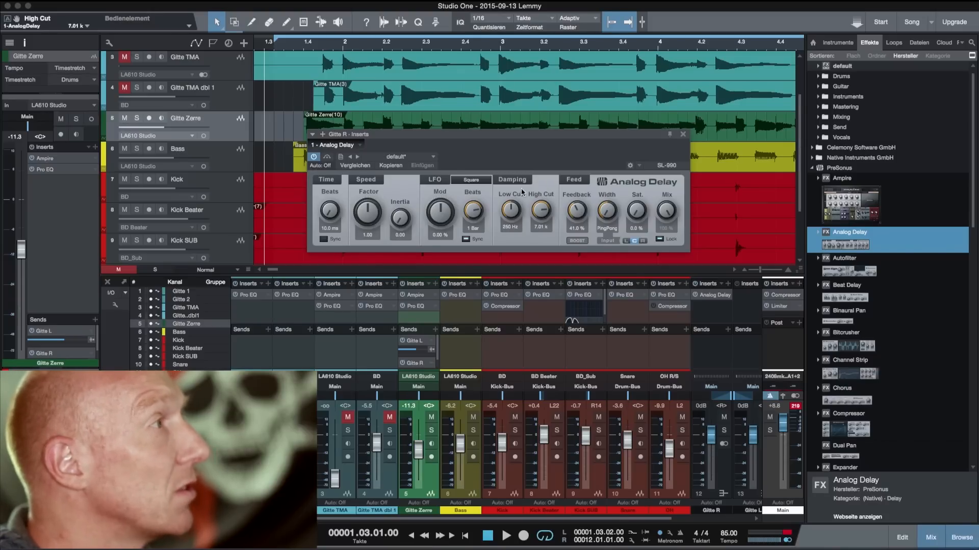
left_click(682, 134)
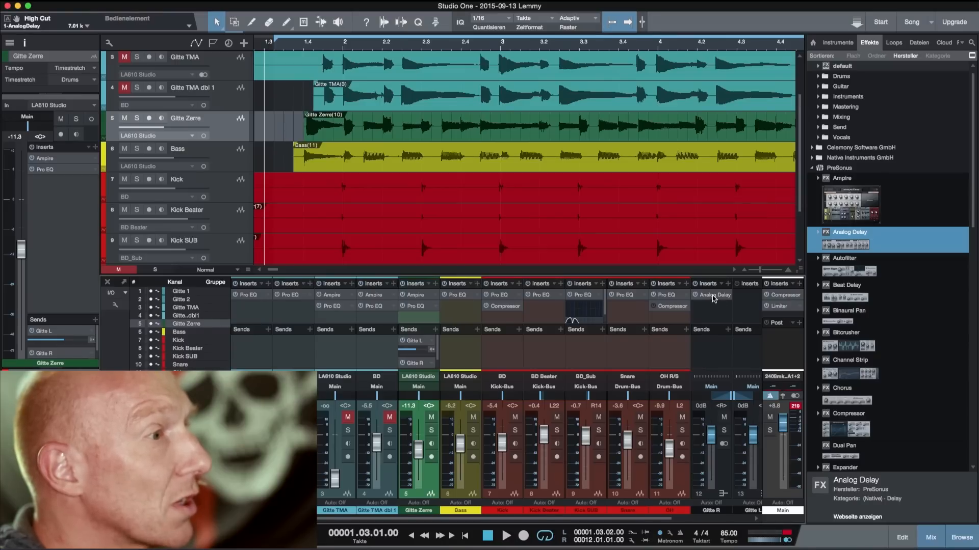
Copy the Analog Delay from the Gitte R bus to the Gitte L bus and set the copy's delay time to 20 ms
key("F5")
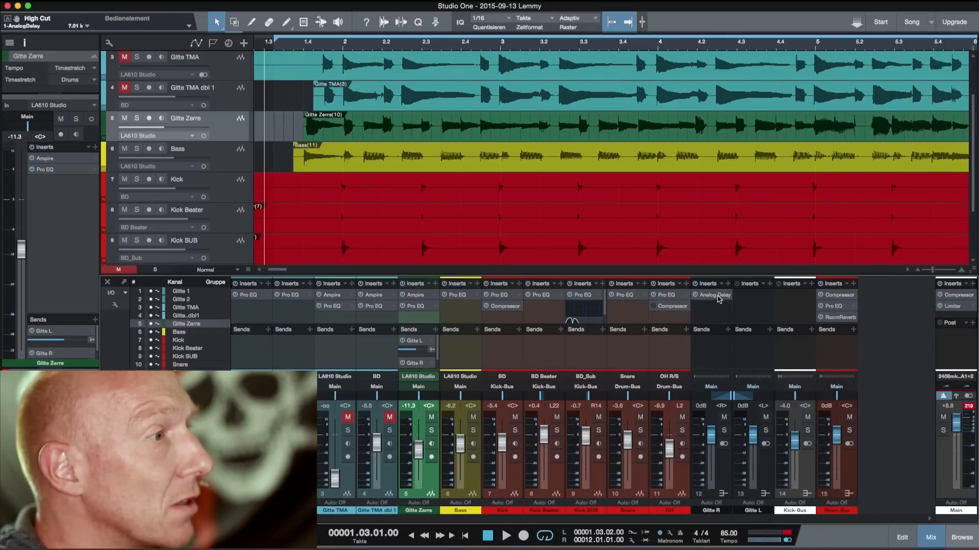
left_click_drag(719, 298, 756, 298)
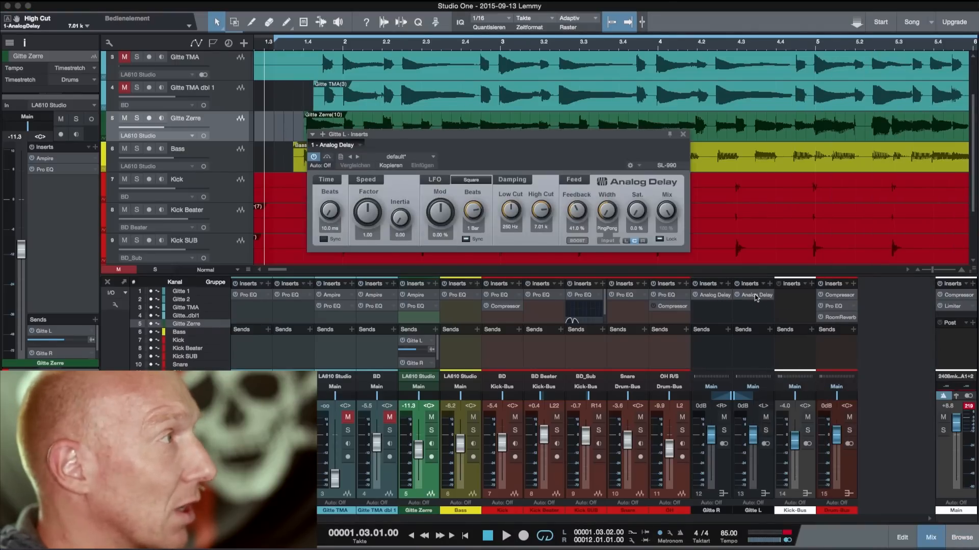
left_click(327, 228)
type("20")
key("Return")
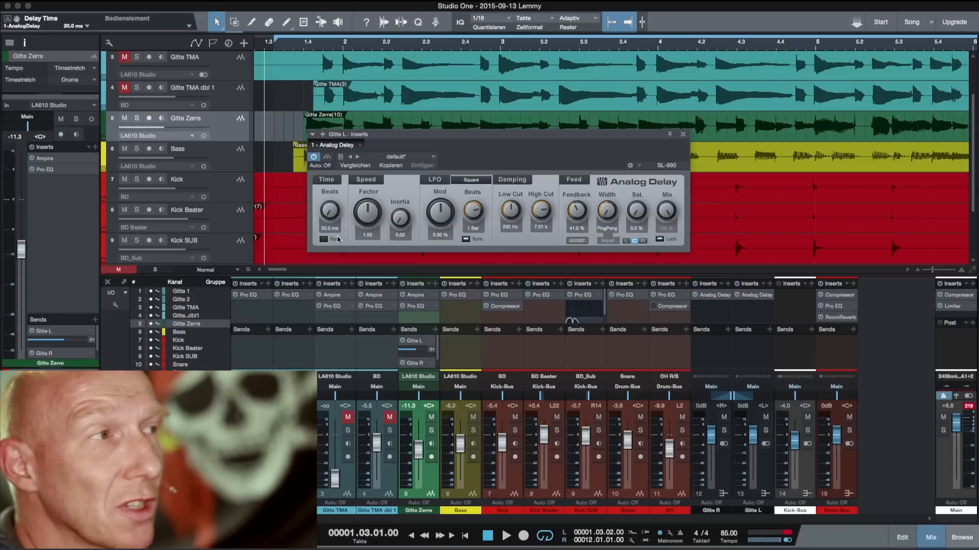
Select the Gitte R and Gitte L buses together and lower both faders to minus infinity
left_click(713, 493)
left_click(751, 494, "shift")
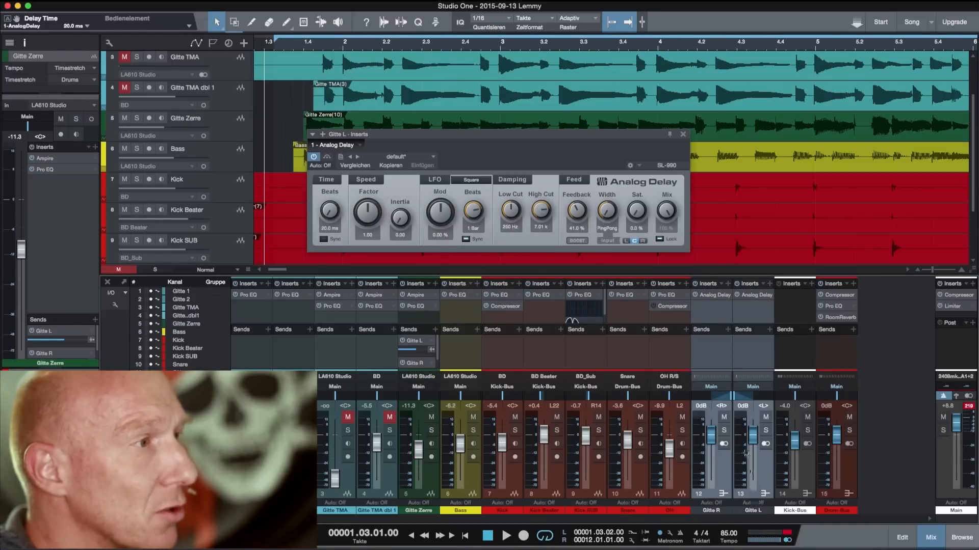
left_click_drag(755, 440, 758, 475)
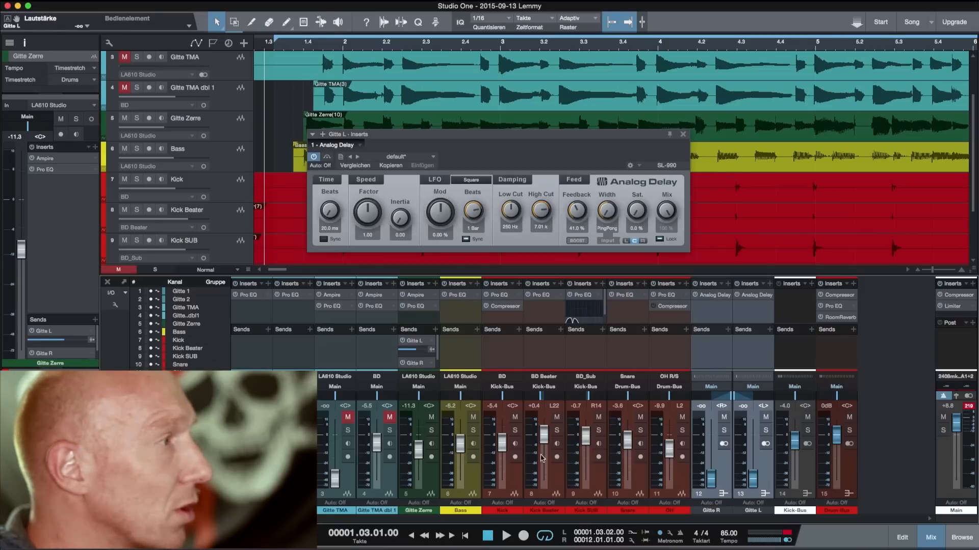
Solo the Gitte Zerre track together with the Gitte R and Gitte L buses and start playback
left_click(431, 430)
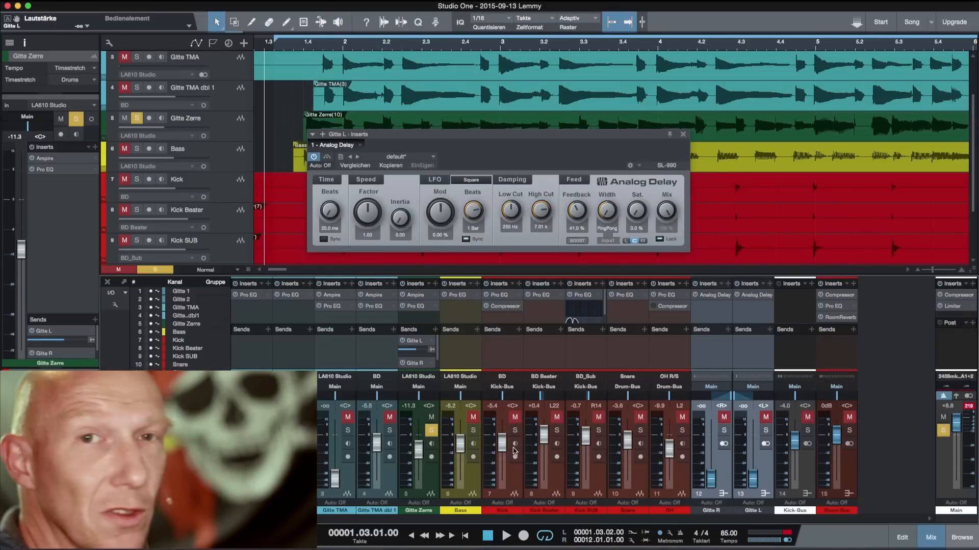
left_click(724, 430)
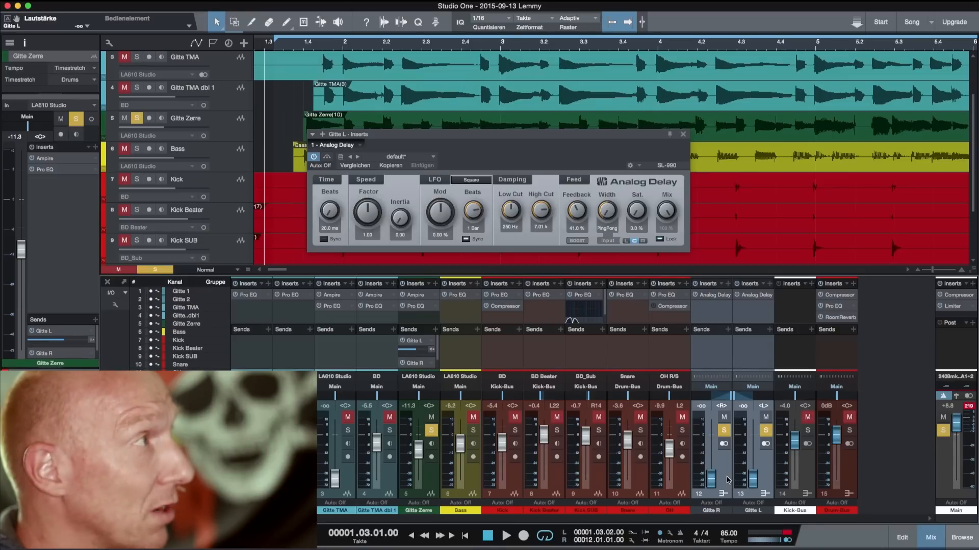
key("space")
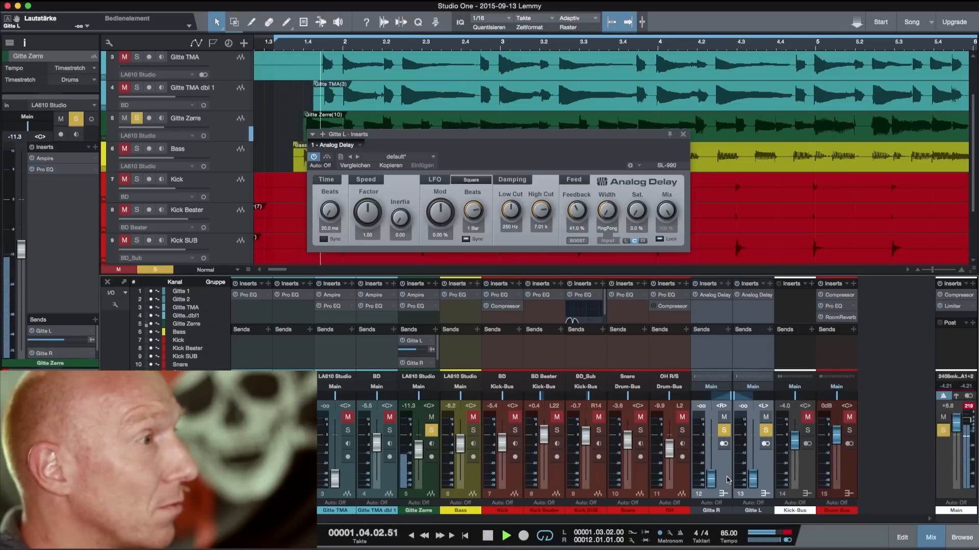
Raise the linked Gitte R and Gitte L faders to -3.6 dB while listening, and stop playback
left_click(752, 481)
left_click_drag(752, 480, 755, 446)
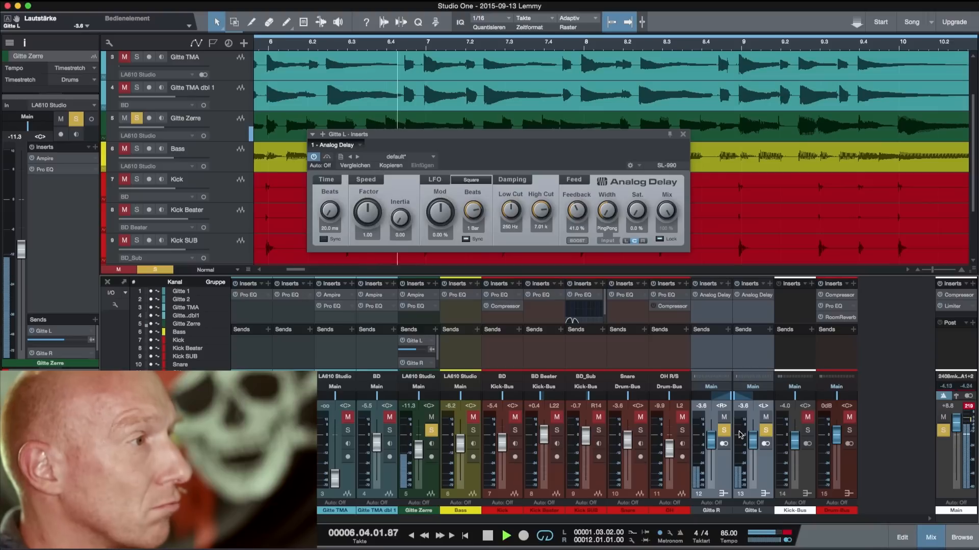
key("space")
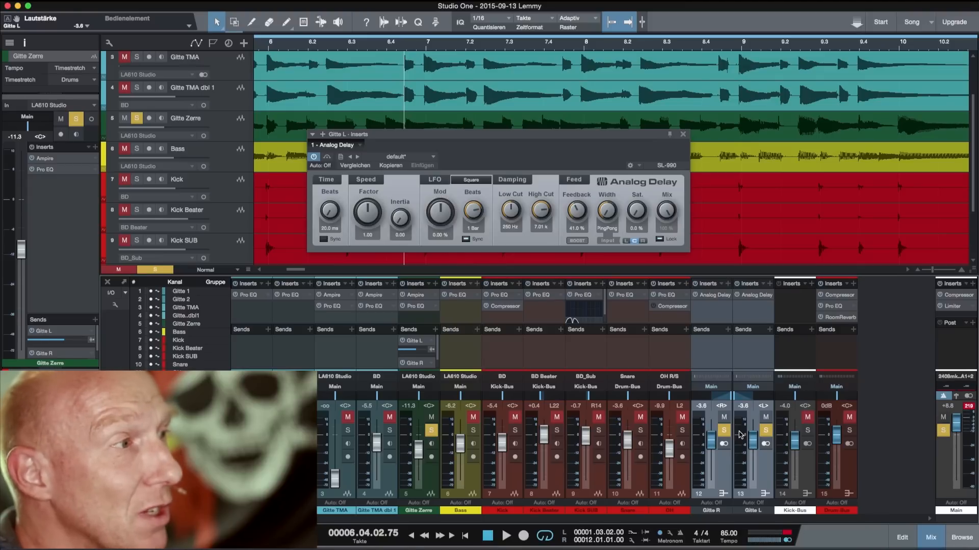
Play the soloed guitar from the beginning, comparing it with the Gitte R and Gitte L buses muted and unmuted
left_click(724, 418)
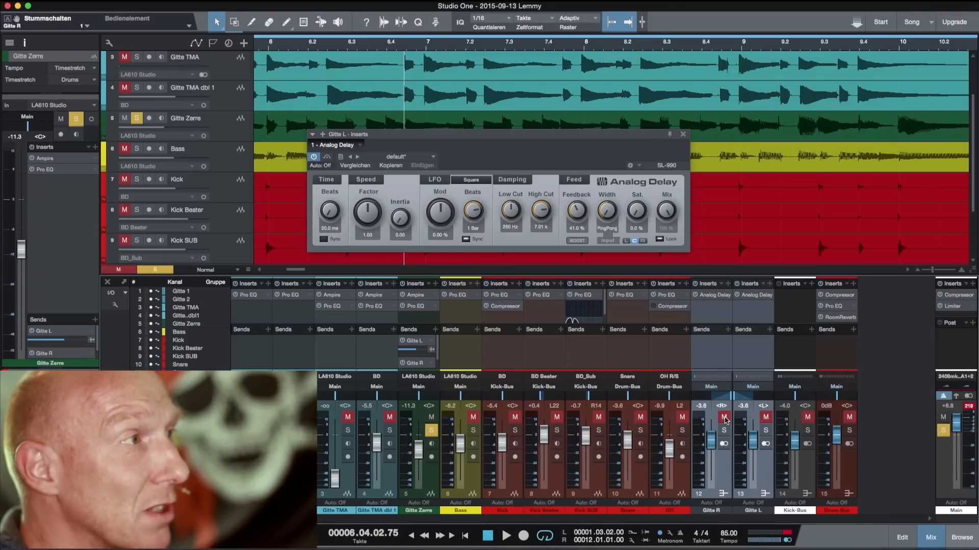
key("KP_0")
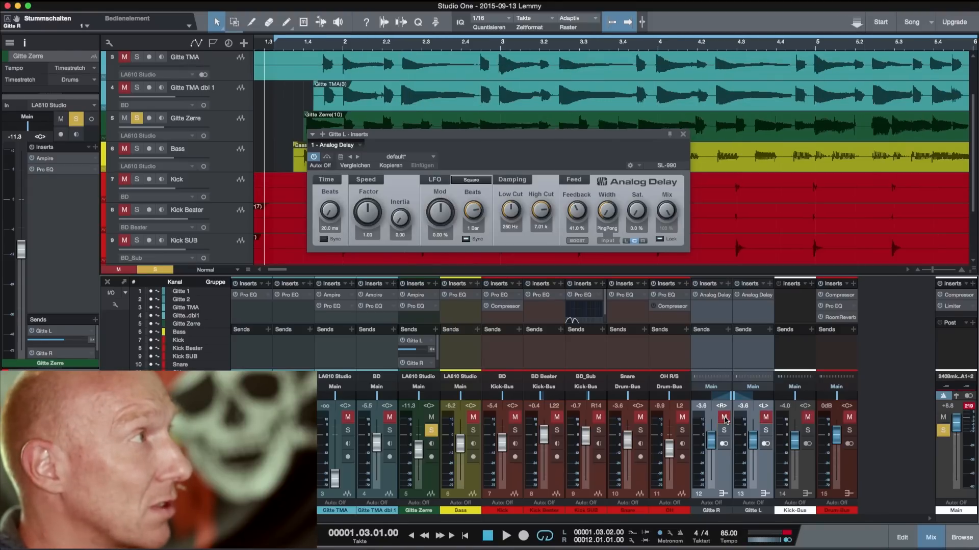
key("space")
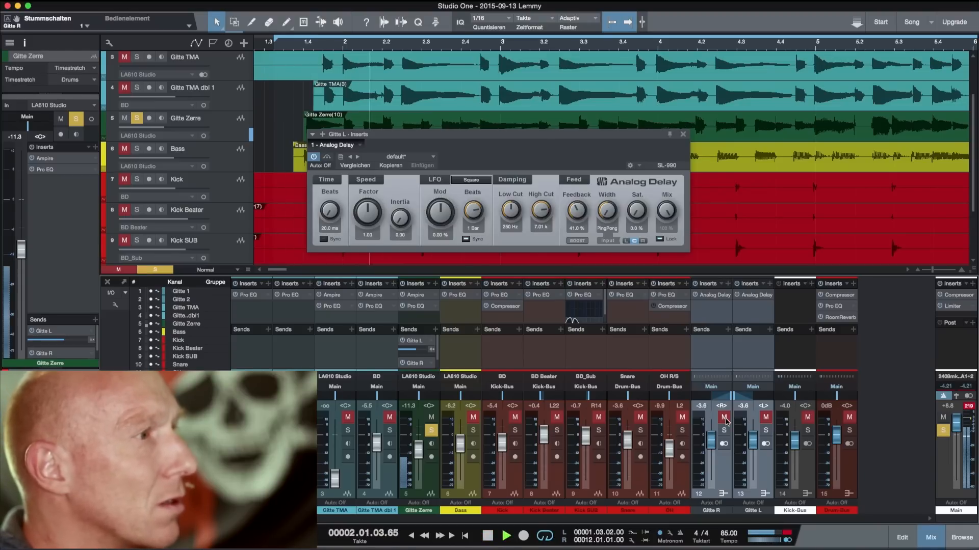
left_click(725, 418)
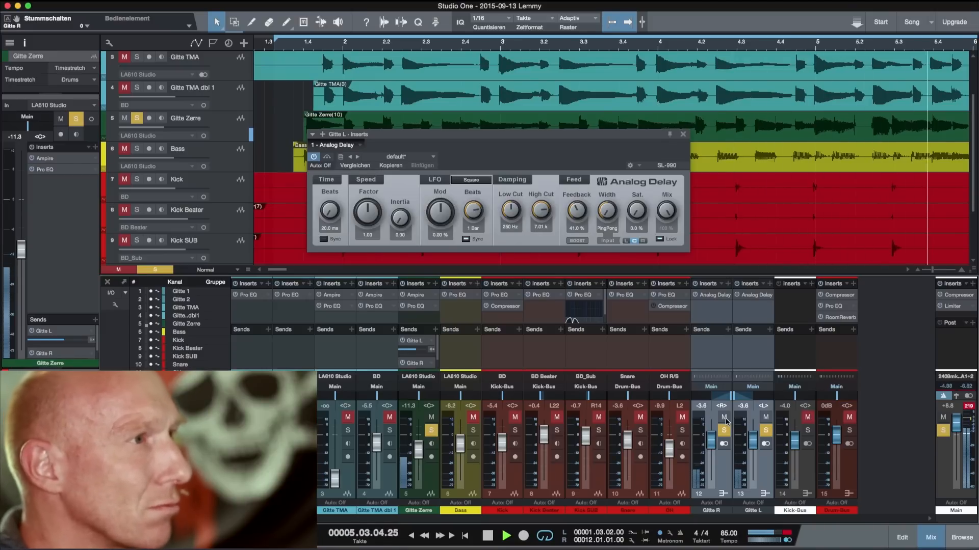
key("space")
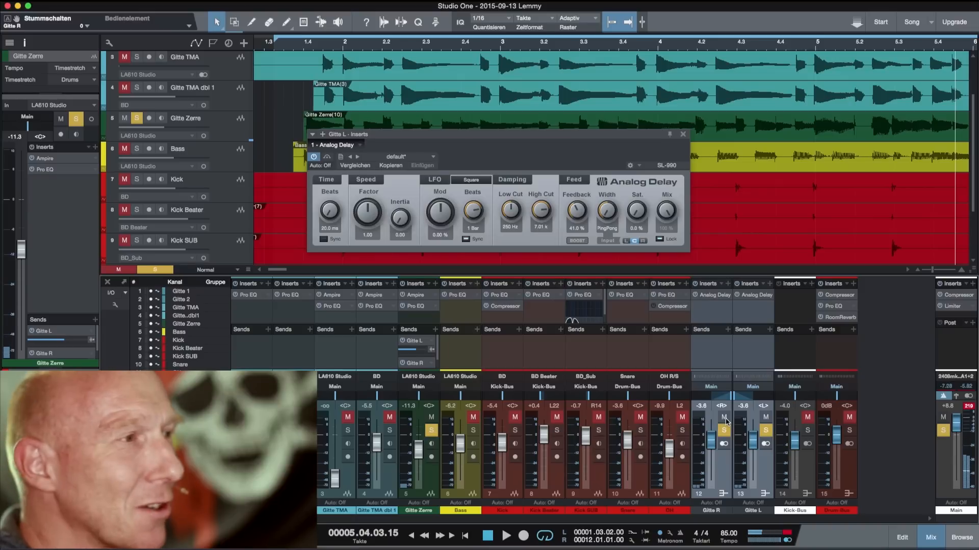
Clear all solos to bring back the full mix and return the playback position to the beginning
left_click(432, 431)
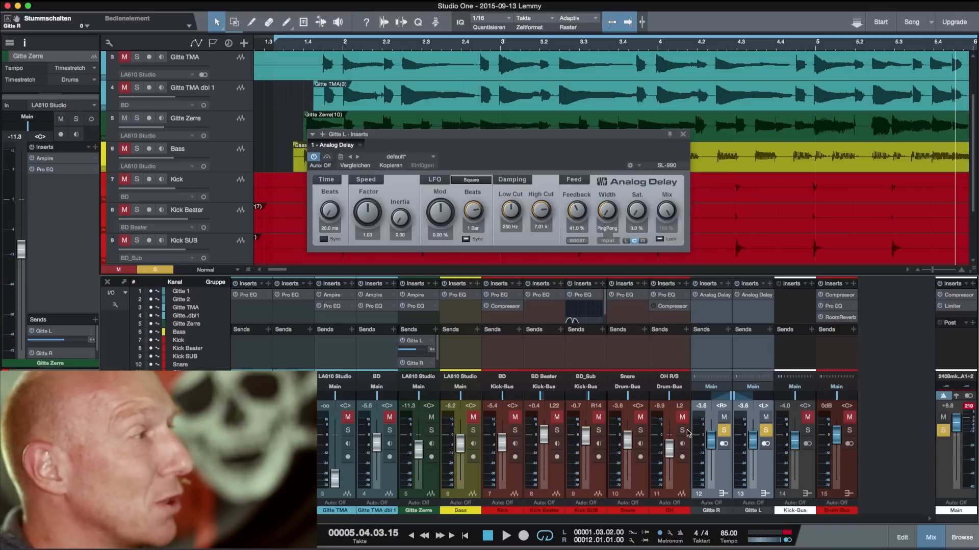
left_click(158, 271)
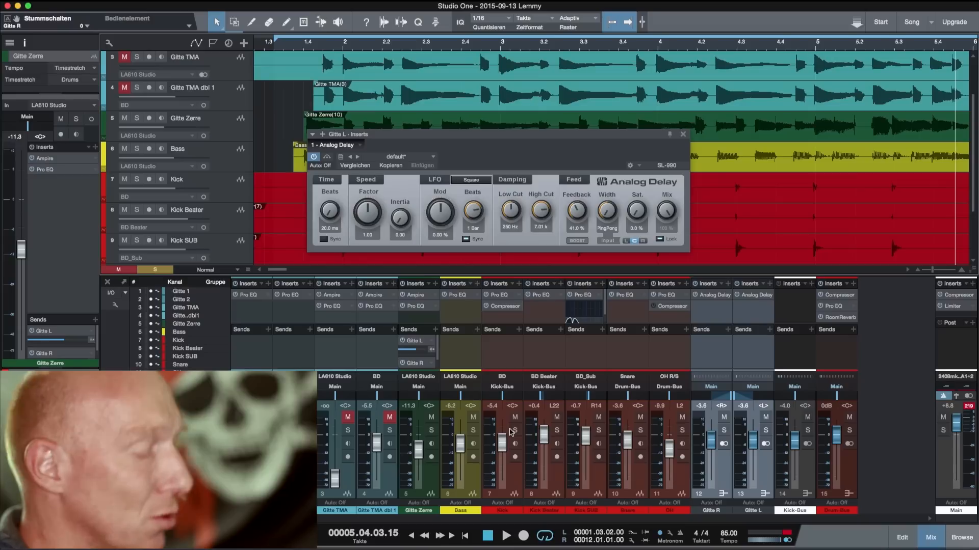
key("KP_0")
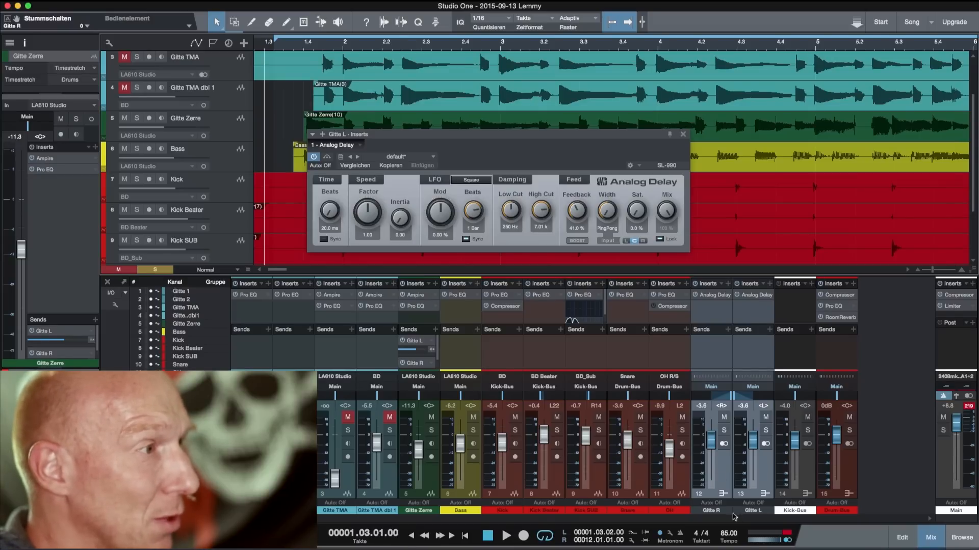
Play the full mix and compare it with the Gitte R and Gitte L buses muted and unmuted, leaving them unmuted at the end
left_click(724, 417)
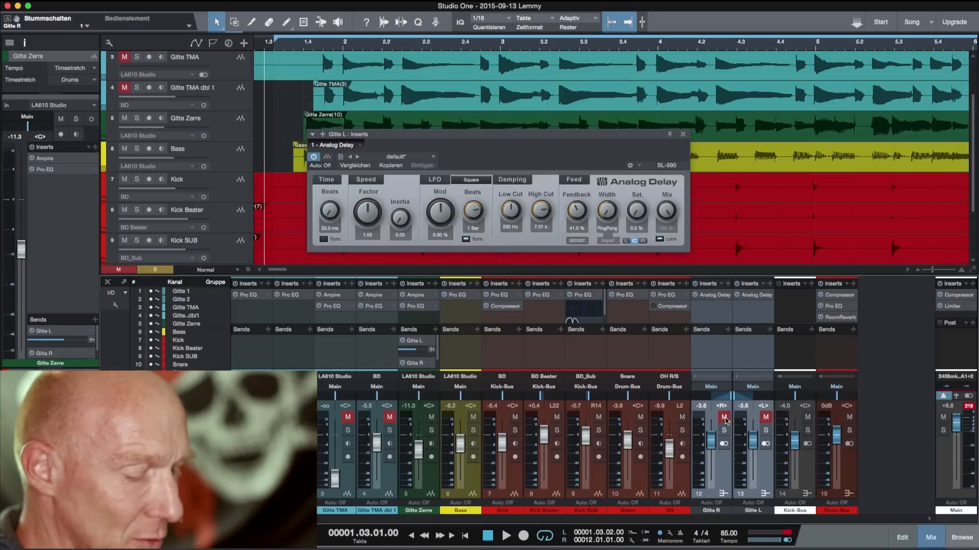
key("space")
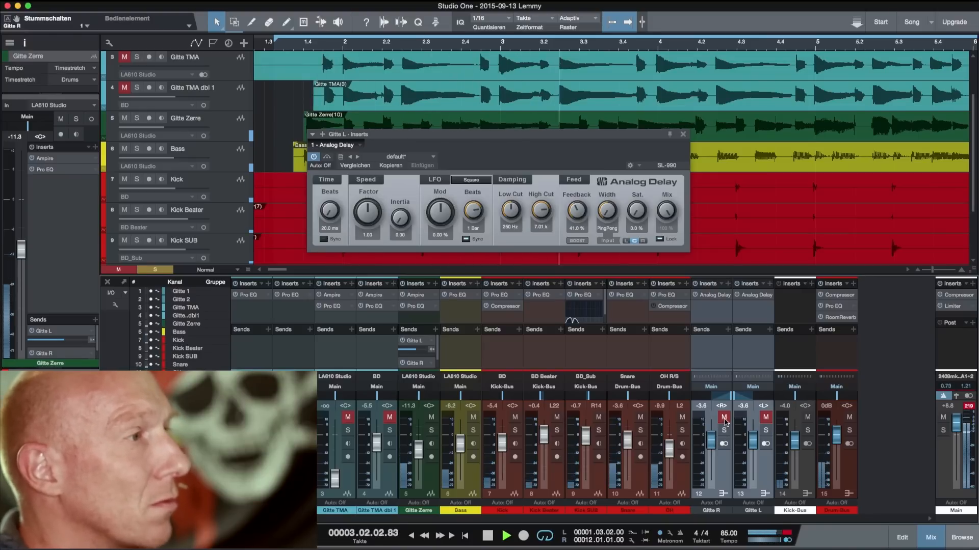
left_click(724, 418)
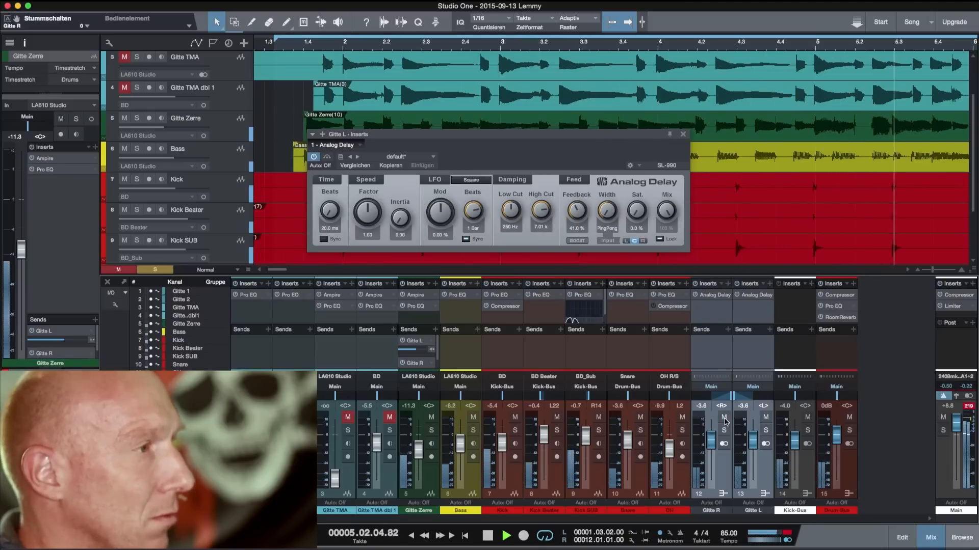
left_click(724, 418)
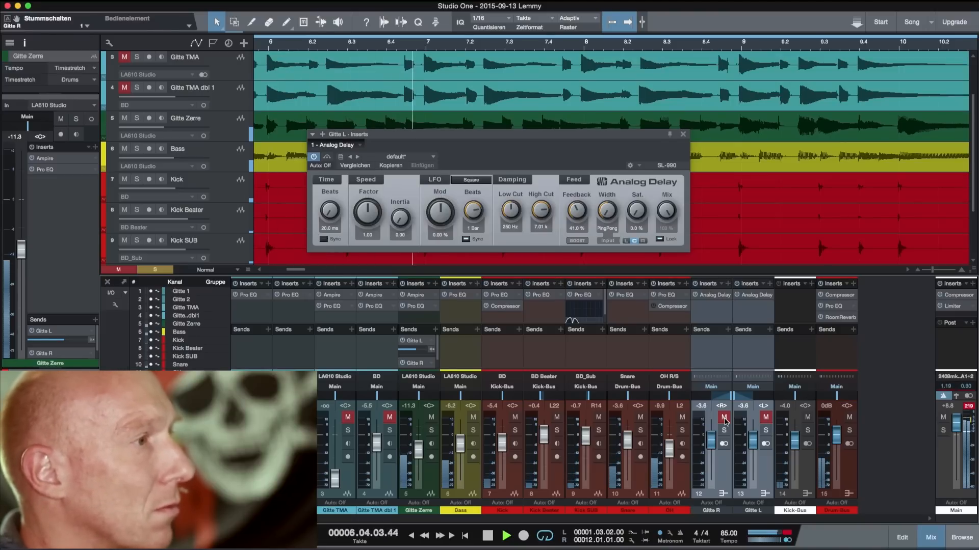
left_click(725, 418)
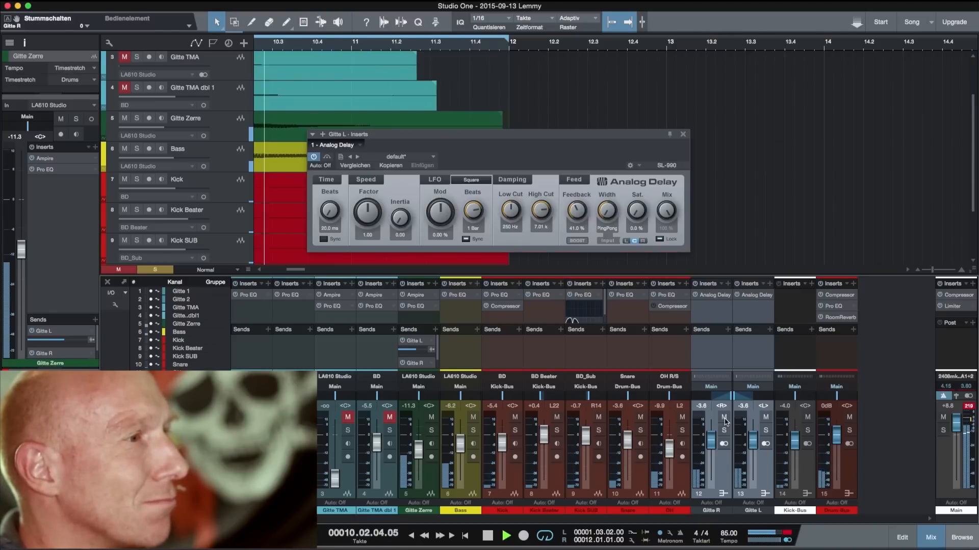
key("space")
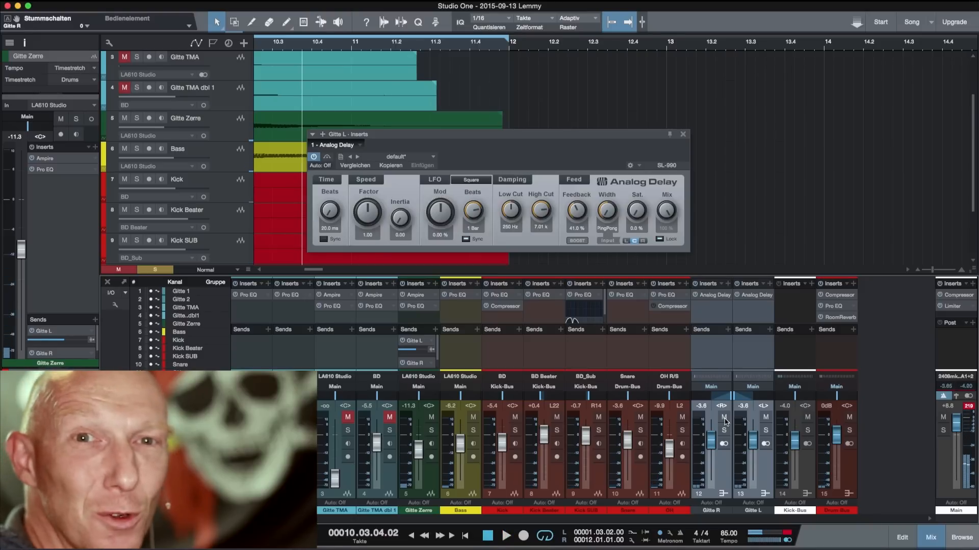